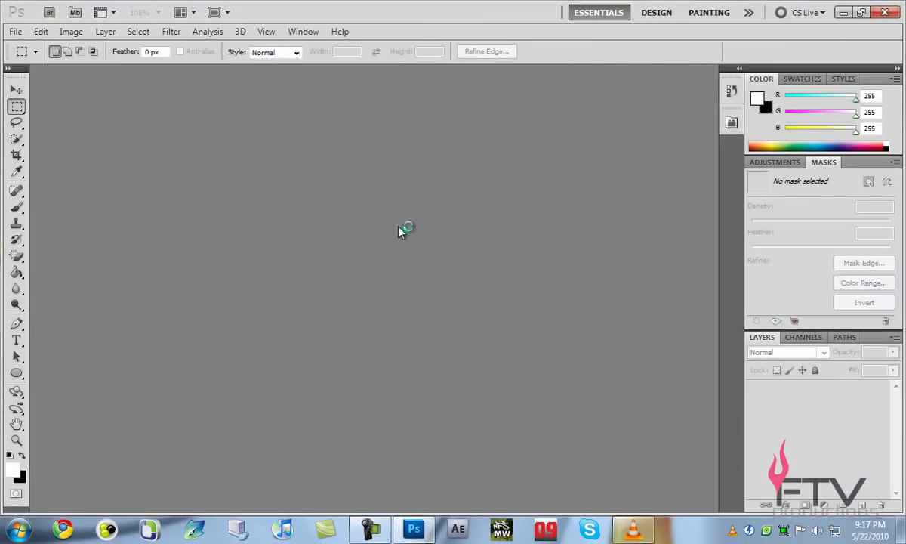
# Minimize Photoshop and drag the My BG 2 PSD from the desktop into Photoshop.
pyautogui.click(843, 12)
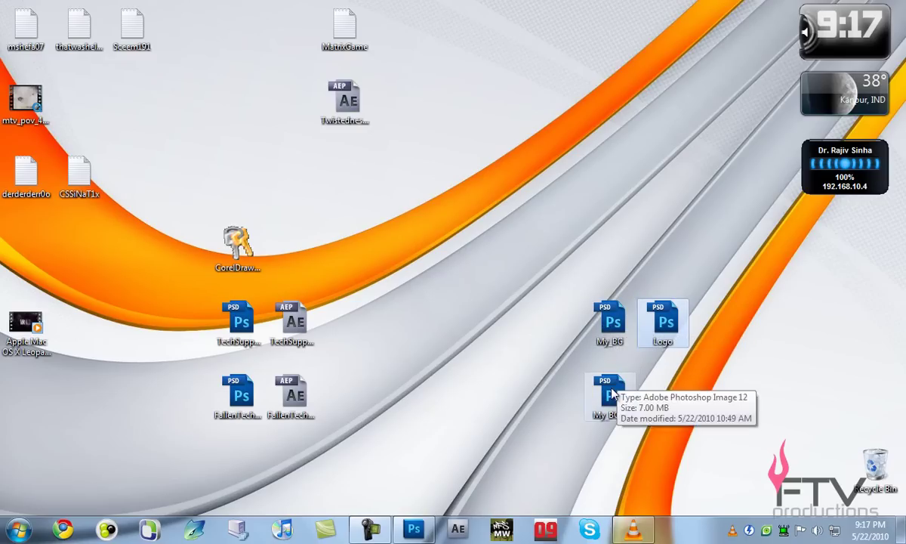
pyautogui.moveTo(610, 392)
pyautogui.mouseDown()
pyautogui.moveTo(421, 534)
pyautogui.moveTo(382, 266)
pyautogui.mouseUp()
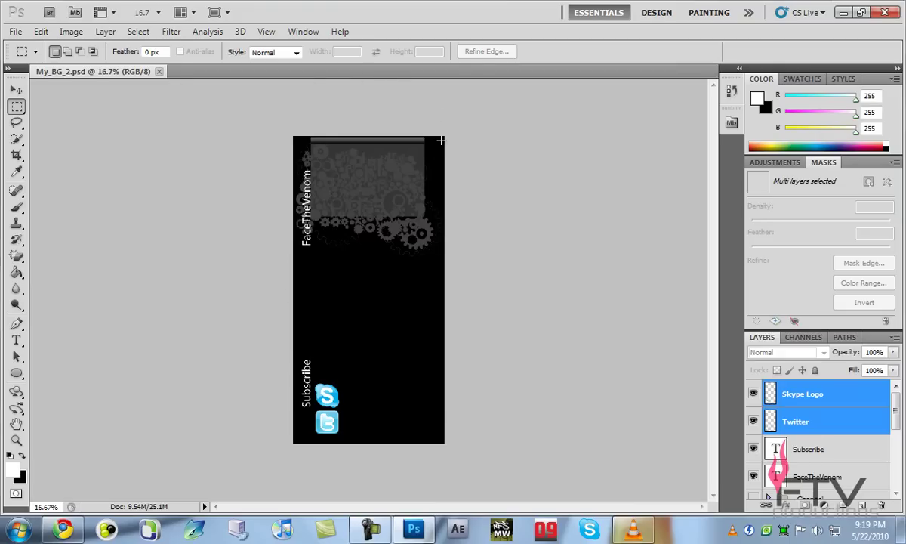
pyautogui.click(18, 90)
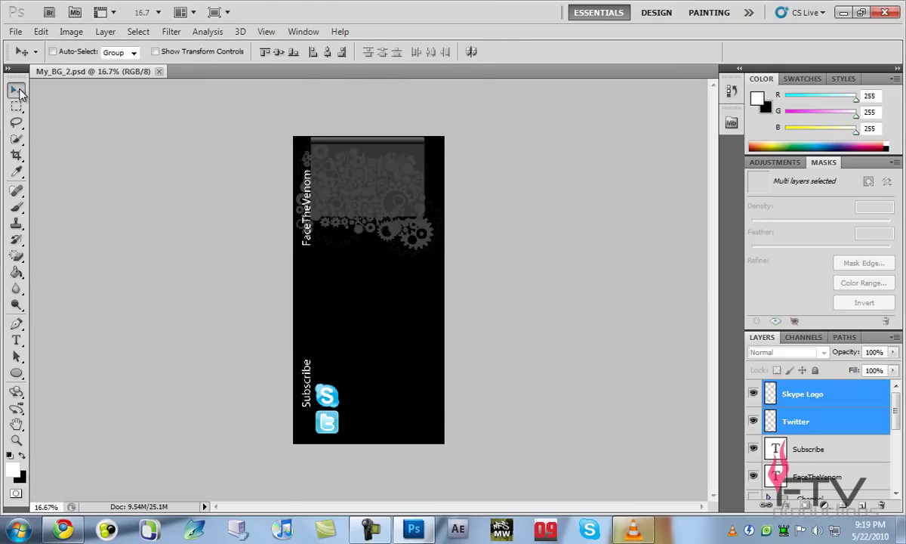
pyautogui.hotkey('ctrl', '+')
pyautogui.hotkey('ctrl', '+')
pyautogui.hotkey('ctrl', '+')
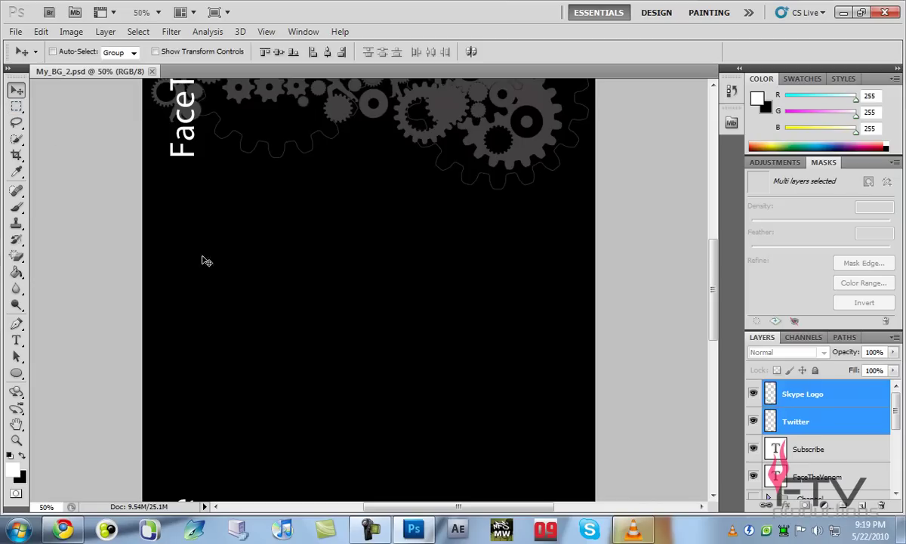
pyautogui.press('h')
pyautogui.moveTo(203, 261)
pyautogui.mouseDown()
pyautogui.moveTo(371, 296)
pyautogui.moveTo(379, 94)
pyautogui.mouseUp()
pyautogui.moveTo(394, 376); pyautogui.dragTo(405, 248)
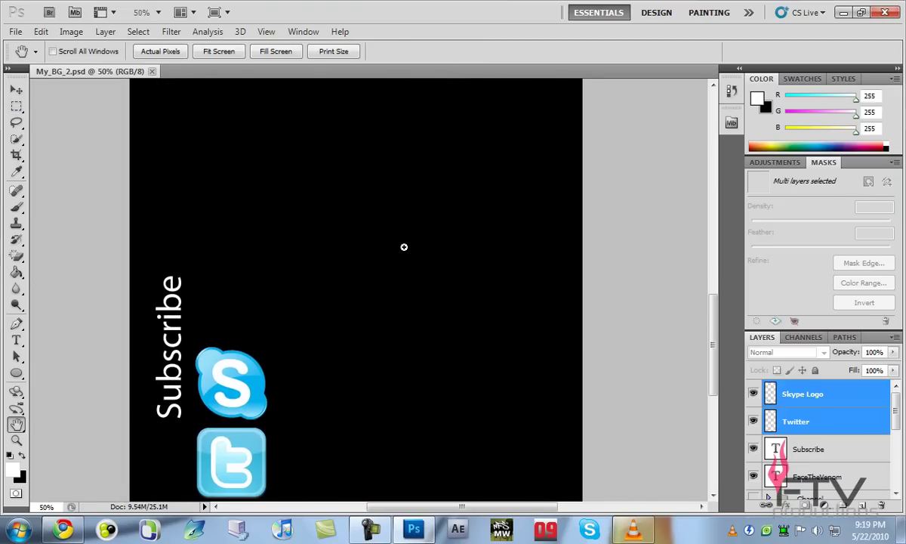
pyautogui.hotkey('ctrl', '-')
pyautogui.hotkey('ctrl', '-')
pyautogui.hotkey('ctrl', '-')
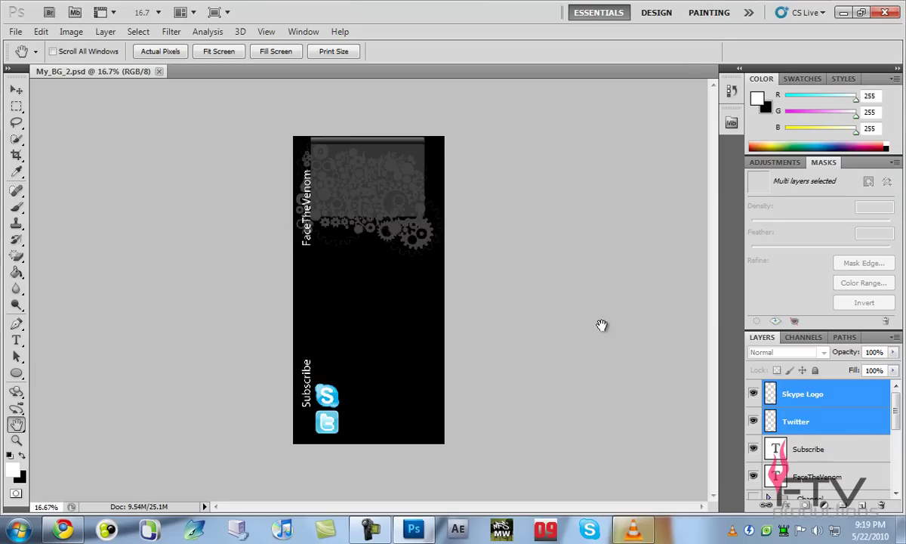
pyautogui.click(16, 89)
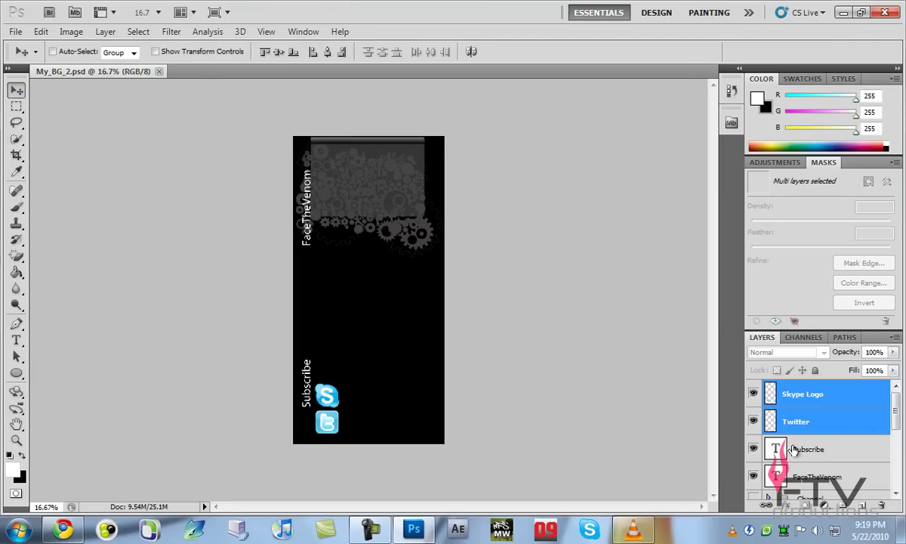
pyautogui.click(816, 448)
pyautogui.click(837, 404)
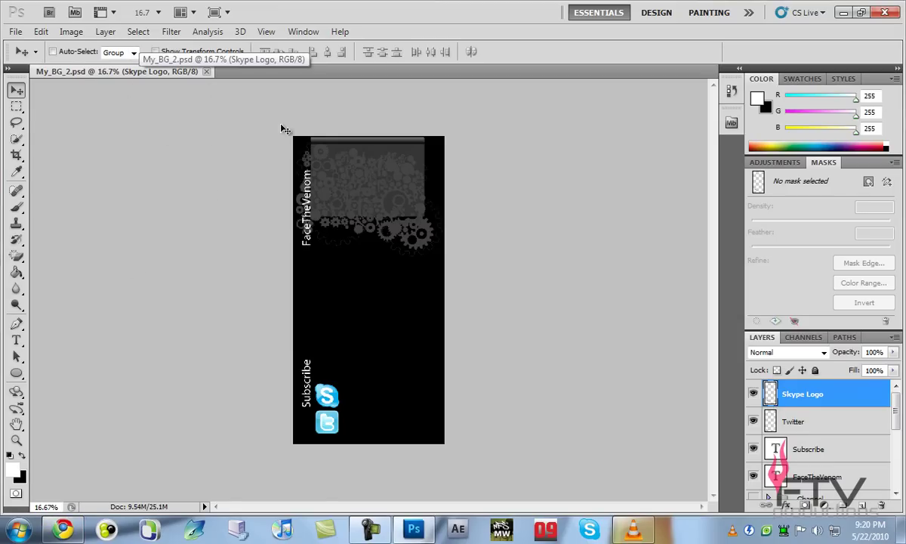
pyautogui.click(830, 449)
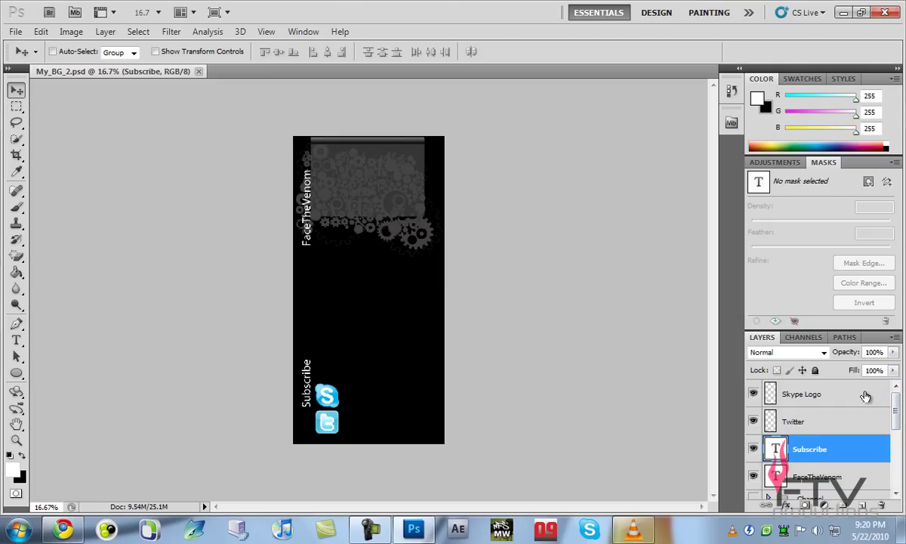
pyautogui.click(812, 389)
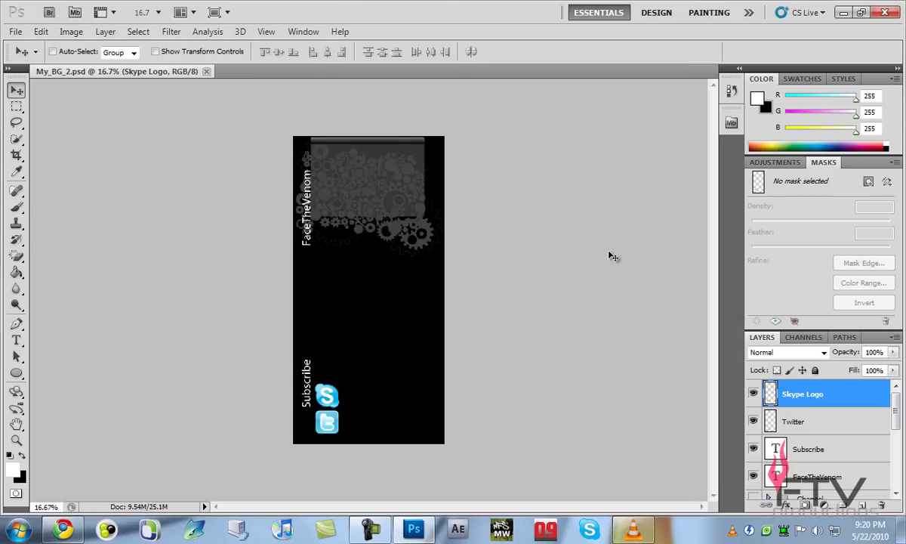
# Set up Save As with the file name 'Test' and JPEG format.
pyautogui.click(15, 32)
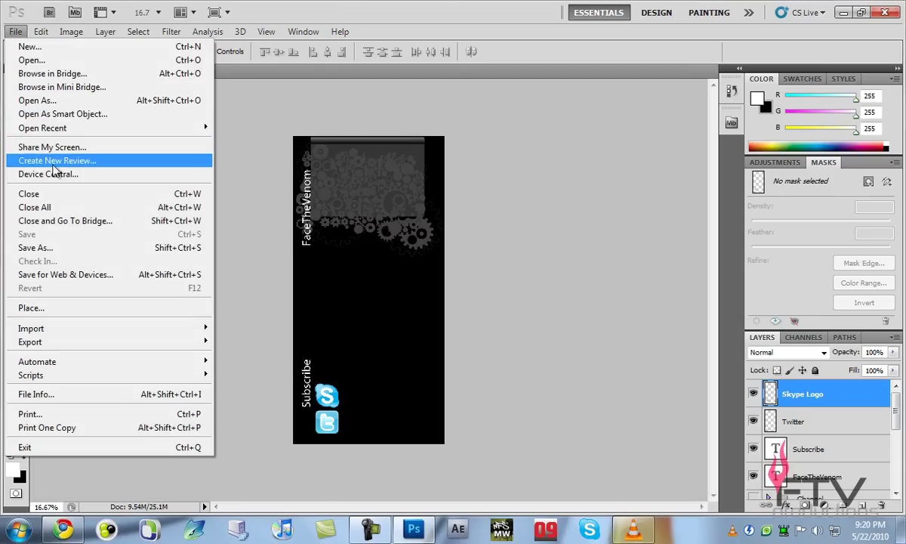
pyautogui.click(54, 252)
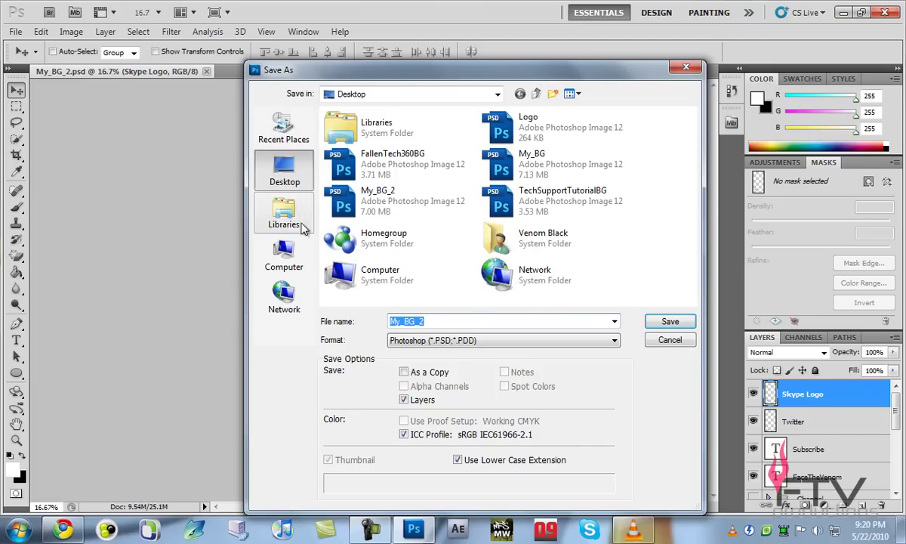
pyautogui.write('T')
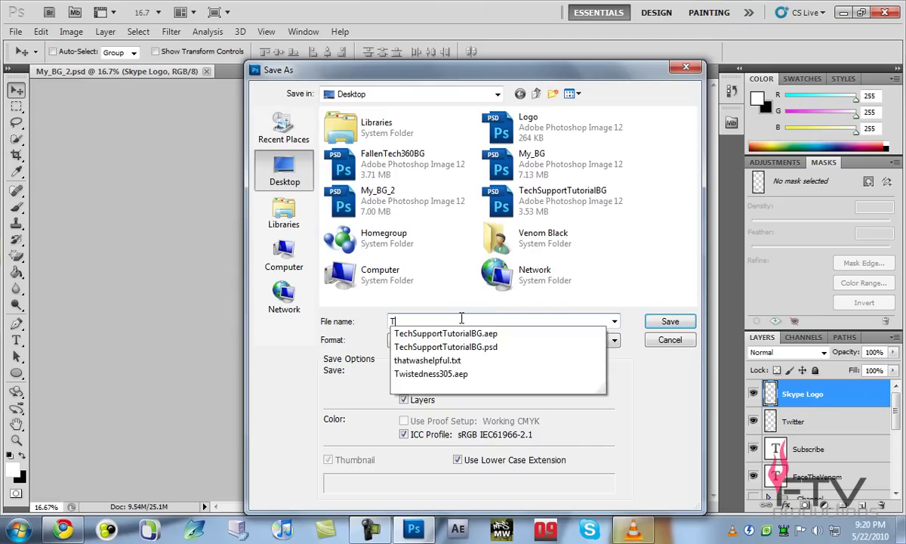
pyautogui.write('est')
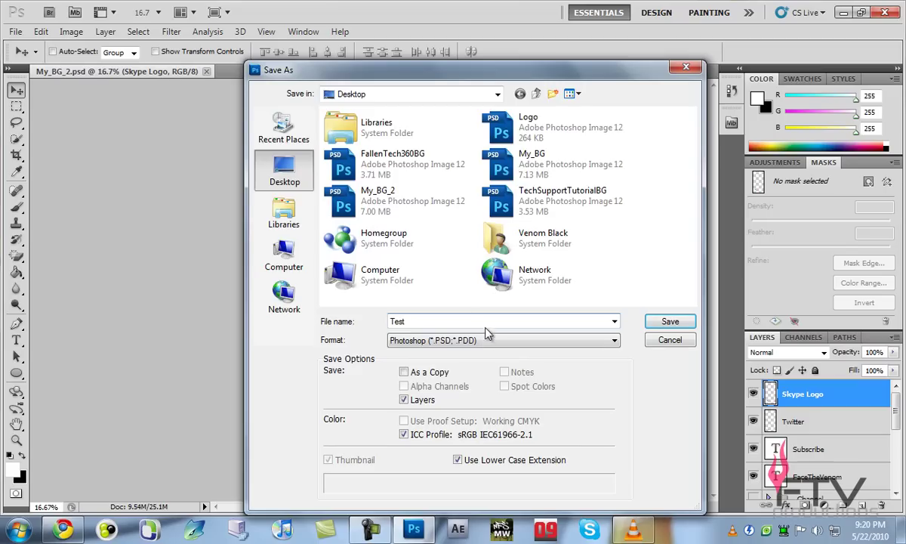
pyautogui.click(487, 341)
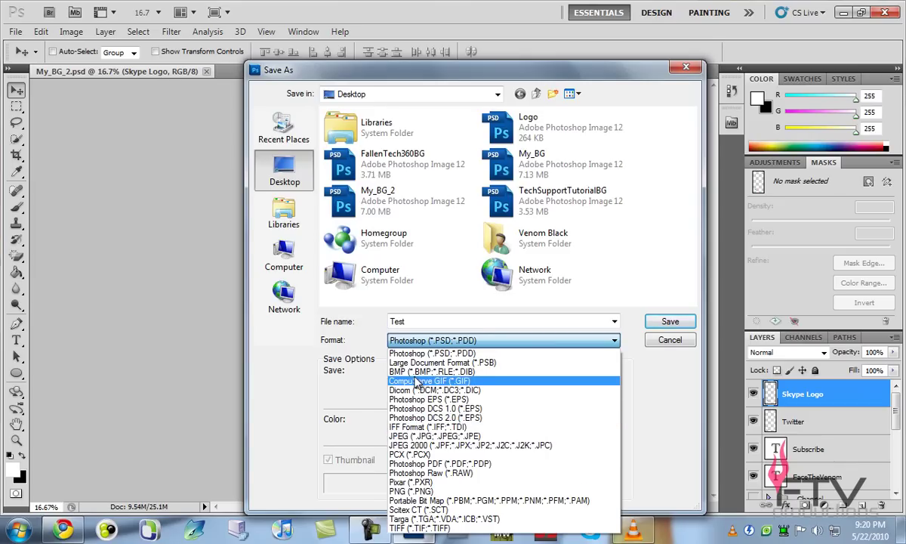
pyautogui.click(432, 437)
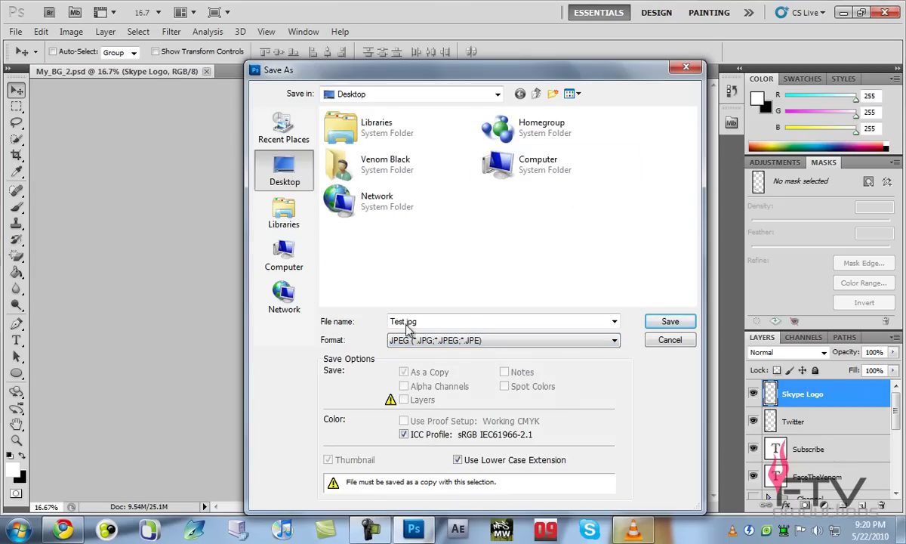
# Save Test.jpg at JPEG quality 1, then raise quality with the slider to compare sizes.
pyautogui.click(671, 322)
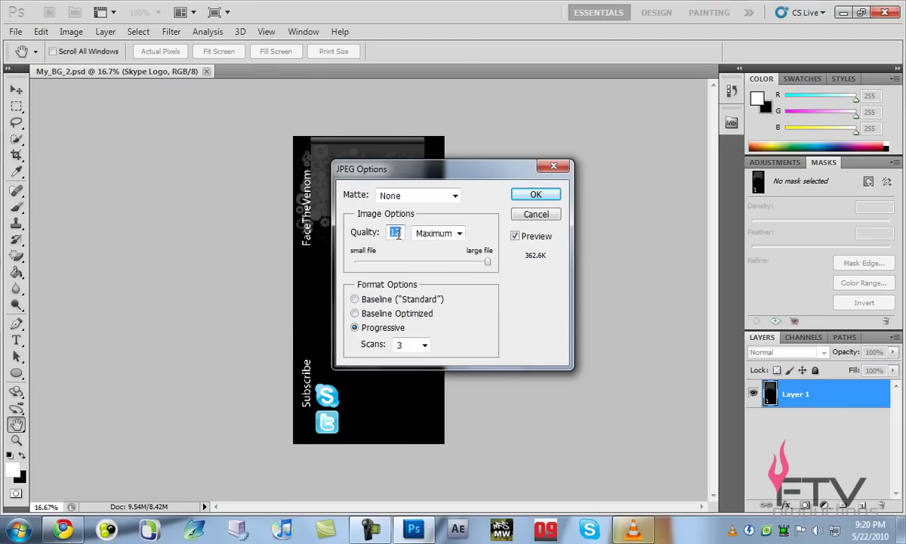
pyautogui.write('1')
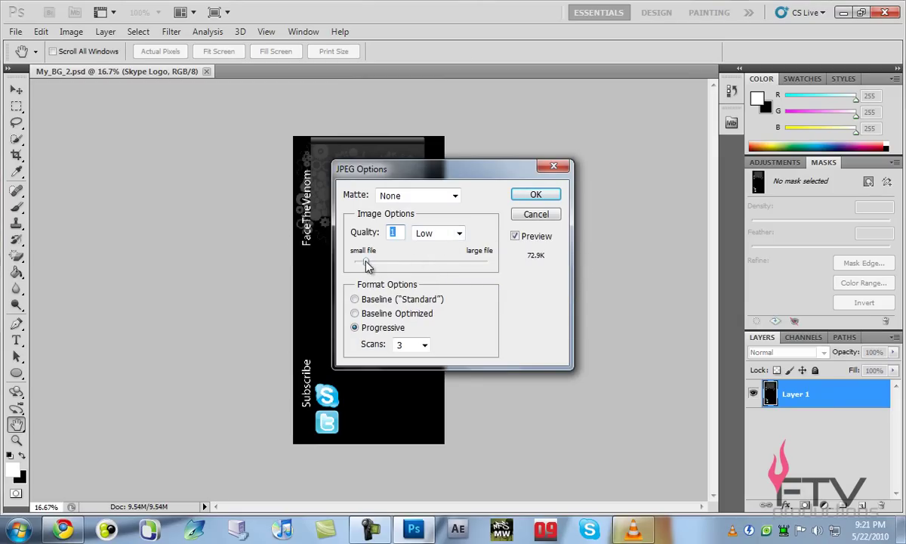
pyautogui.moveTo(367, 262); pyautogui.dragTo(466, 262)
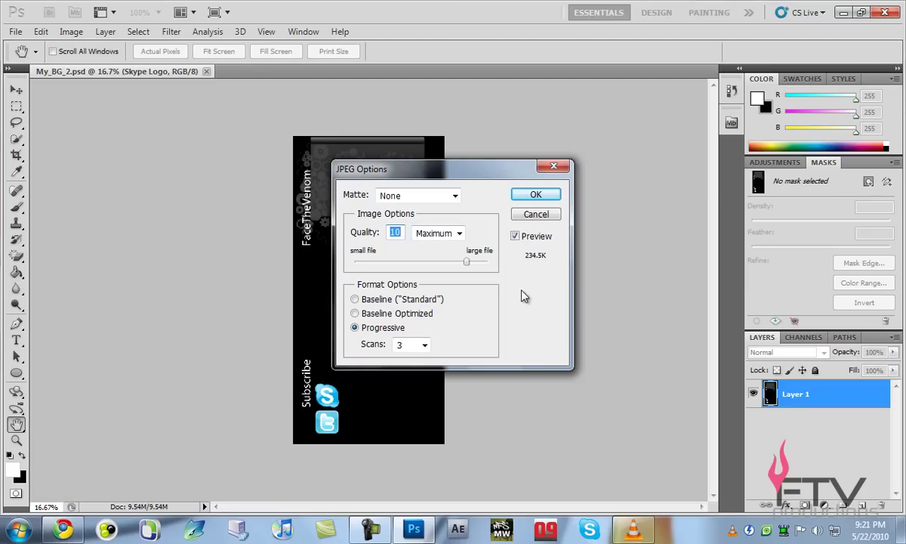
# Try quality values, dismiss the out-of-range warning, and bring quality from 12 to 10.
pyautogui.write('11')
pyautogui.press('BackSpace')
pyautogui.write('0')
pyautogui.write('0')
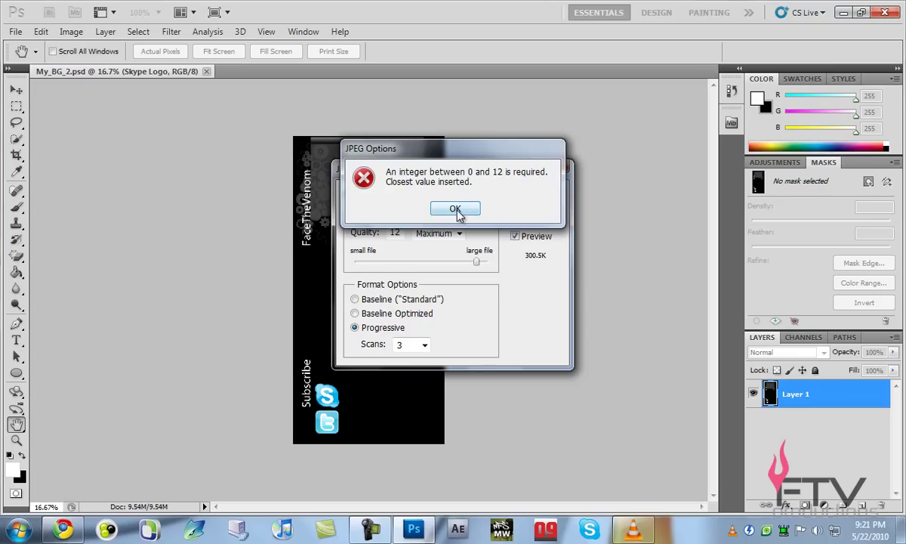
pyautogui.click(453, 210)
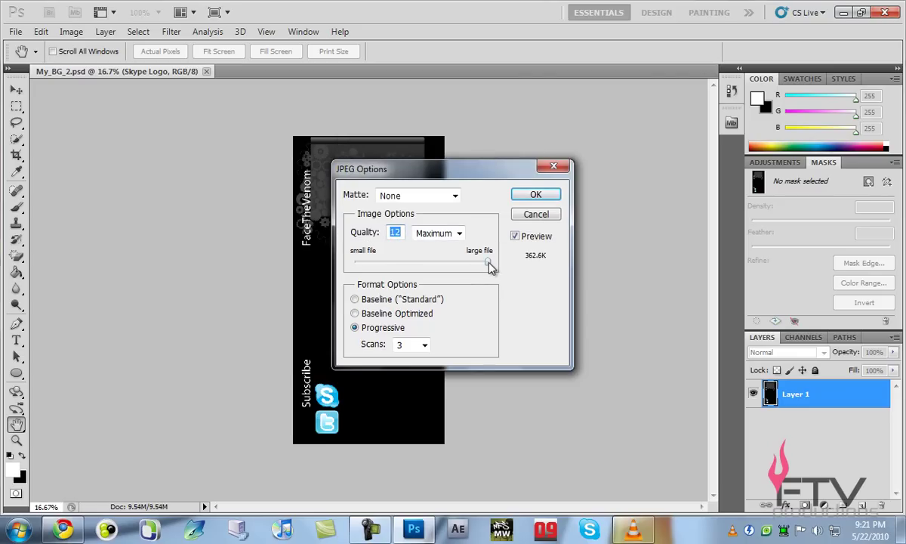
pyautogui.moveTo(488, 262); pyautogui.dragTo(467, 262)
# Select the Maximum quality preset (10) and confirm the JPEG options to finish saving.
pyautogui.click(458, 233)
pyautogui.click(453, 270)
pyautogui.click(458, 234)
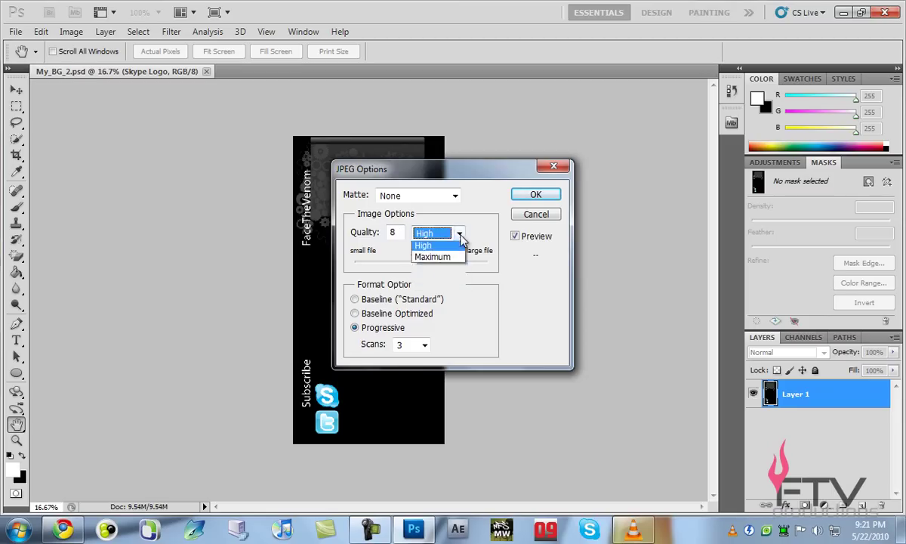
pyautogui.click(459, 235)
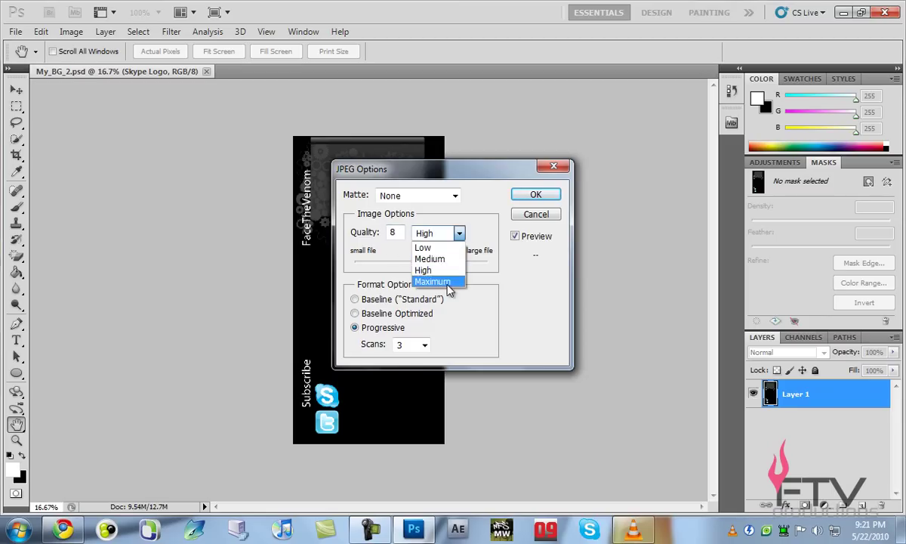
pyautogui.click(431, 280)
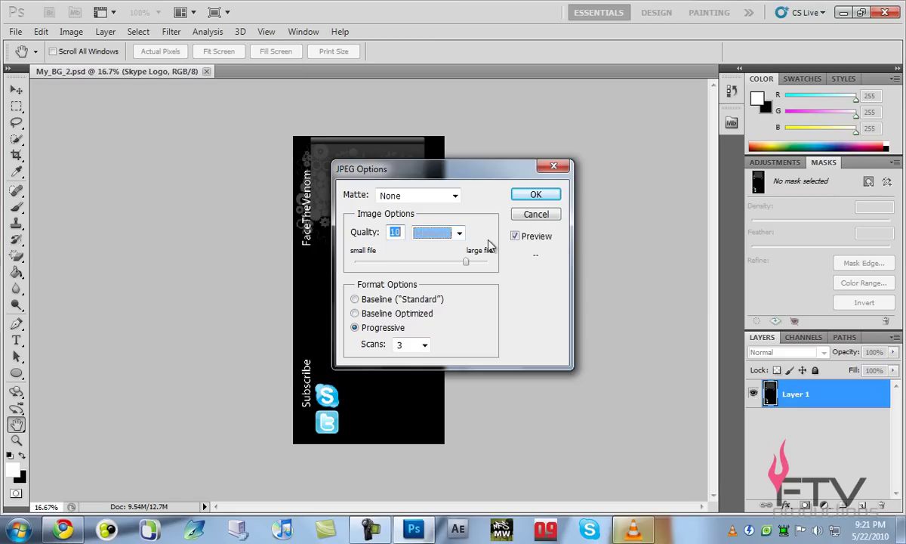
pyautogui.hotkey('shift', 'Tab')
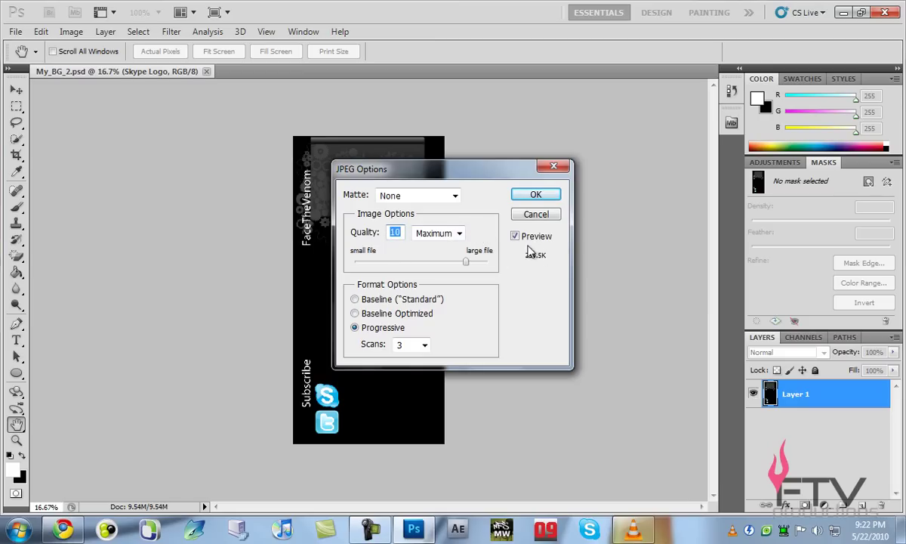
pyautogui.click(528, 194)
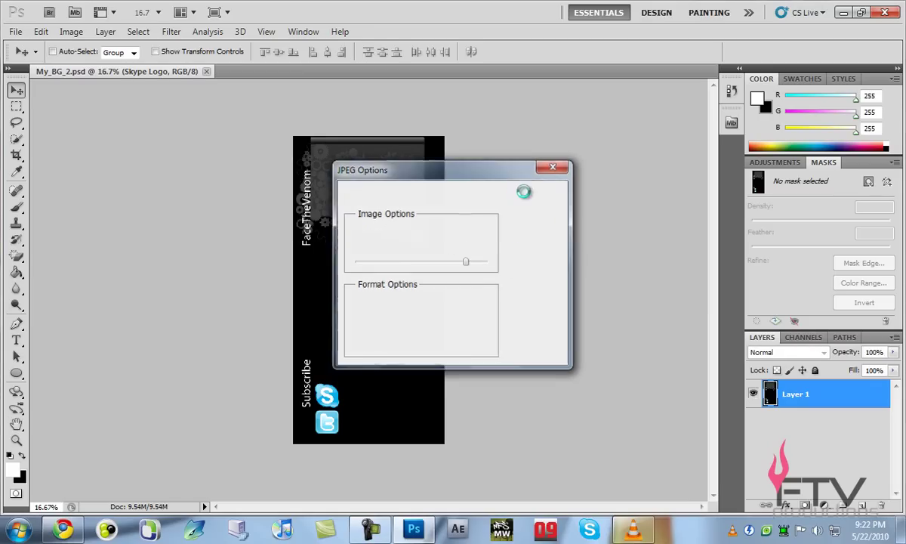
# Move Test beside MatrixGame, check its 195 KB size in Properties, then return to Photoshop.
pyautogui.click(843, 12)
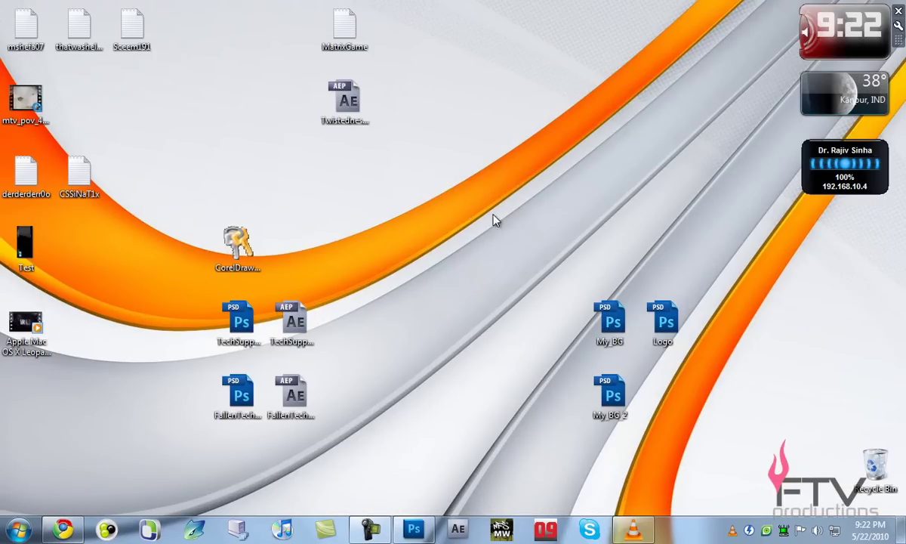
pyautogui.moveTo(26, 243); pyautogui.dragTo(347, 178)
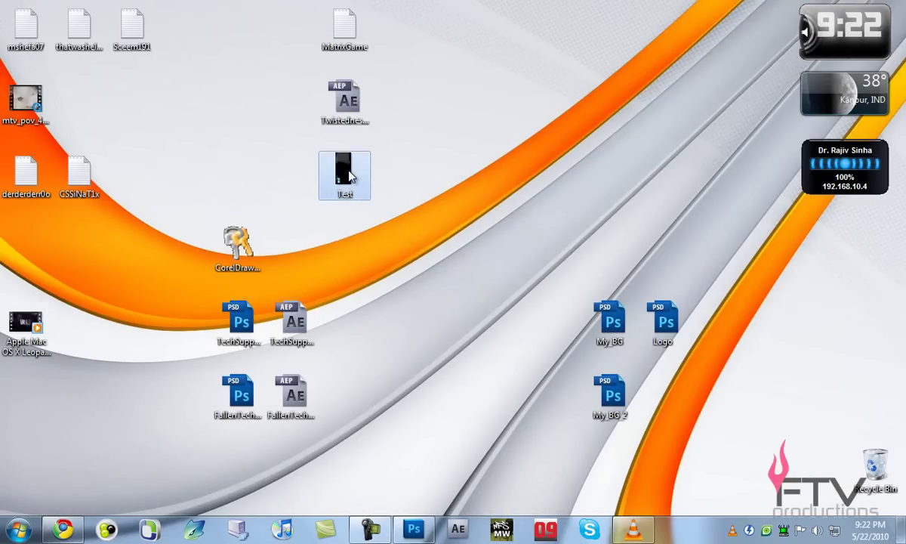
pyautogui.press('Menu')
pyautogui.click(411, 505)
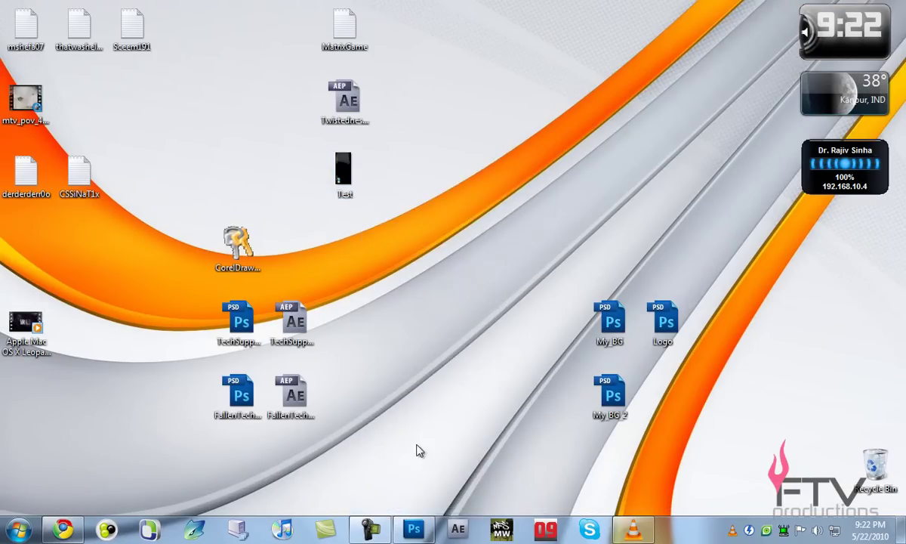
pyautogui.moveTo(442, 306); pyautogui.dragTo(421, 306)
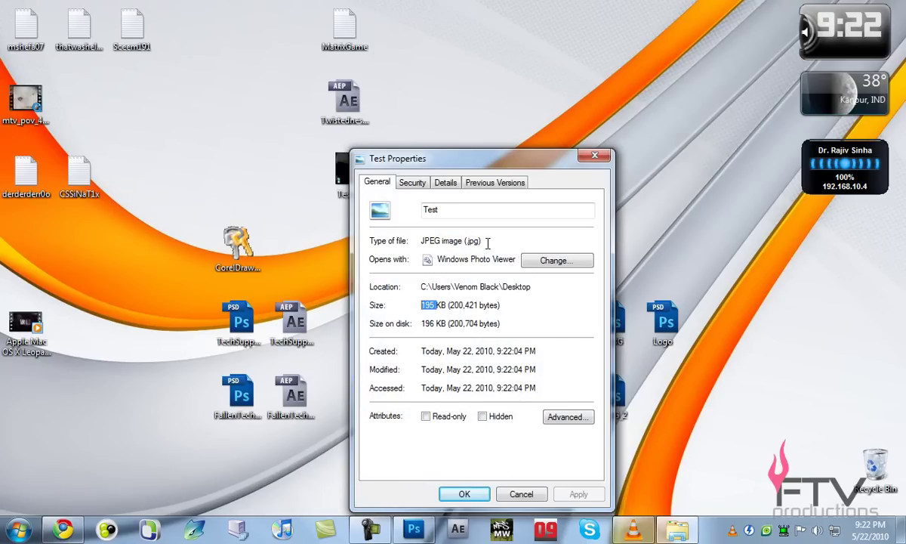
pyautogui.click(596, 156)
pyautogui.click(427, 533)
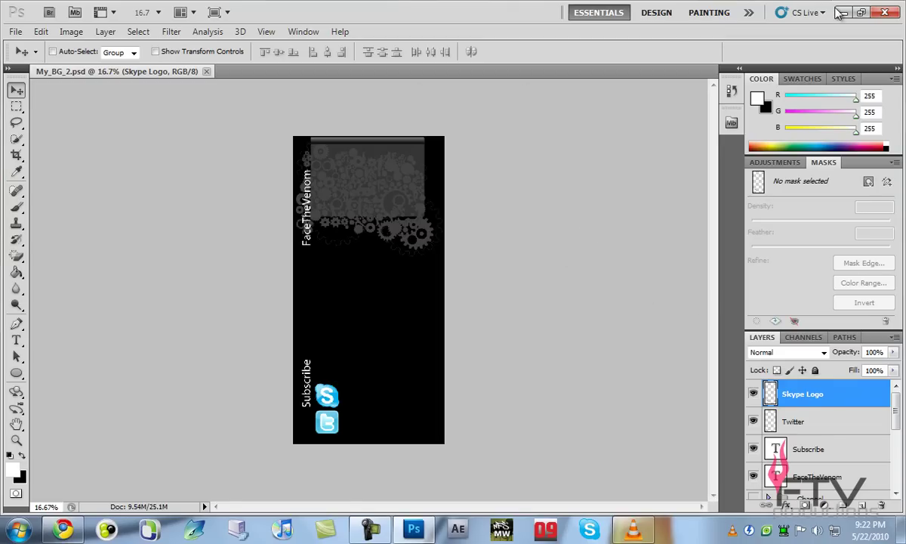
# Re-save the banner as JPEG 'Test', replacing the old file, and enter quality 11.
pyautogui.click(15, 31)
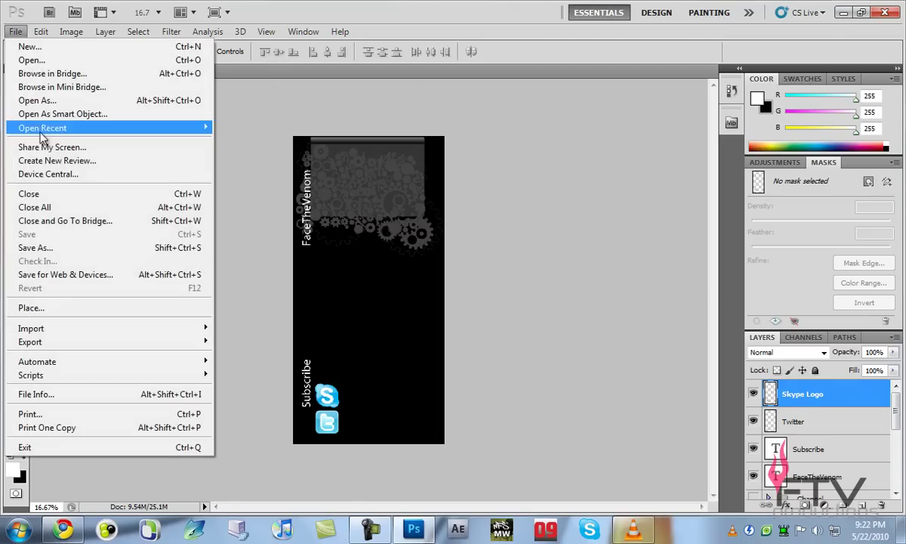
pyautogui.click(49, 247)
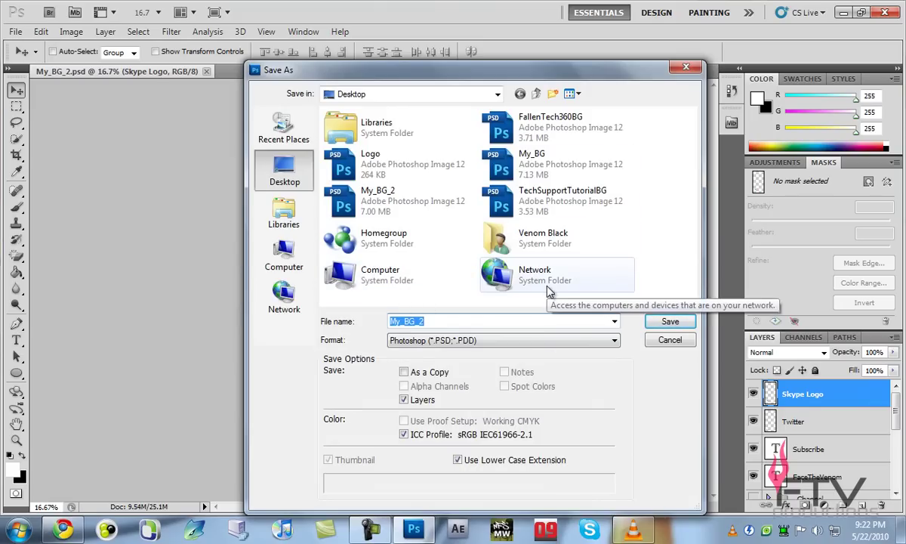
pyautogui.write('Test')
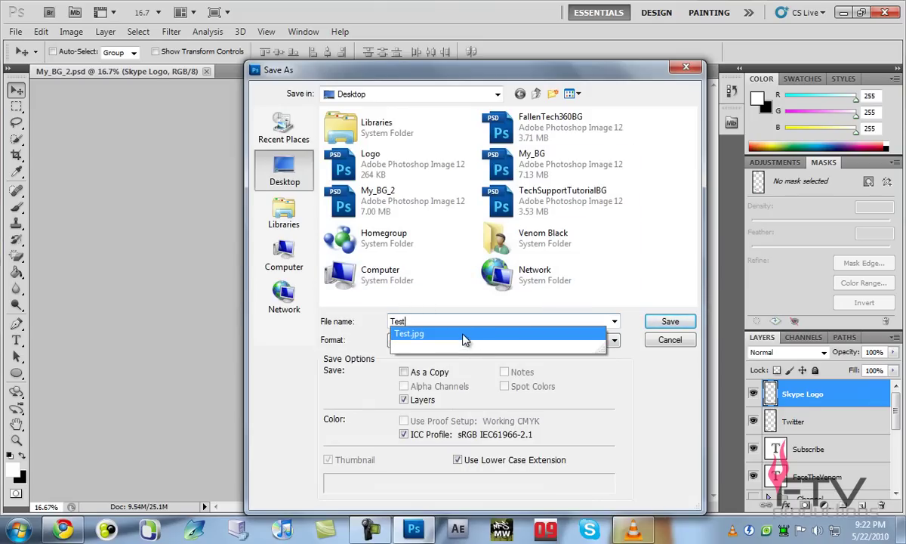
pyautogui.click(459, 334)
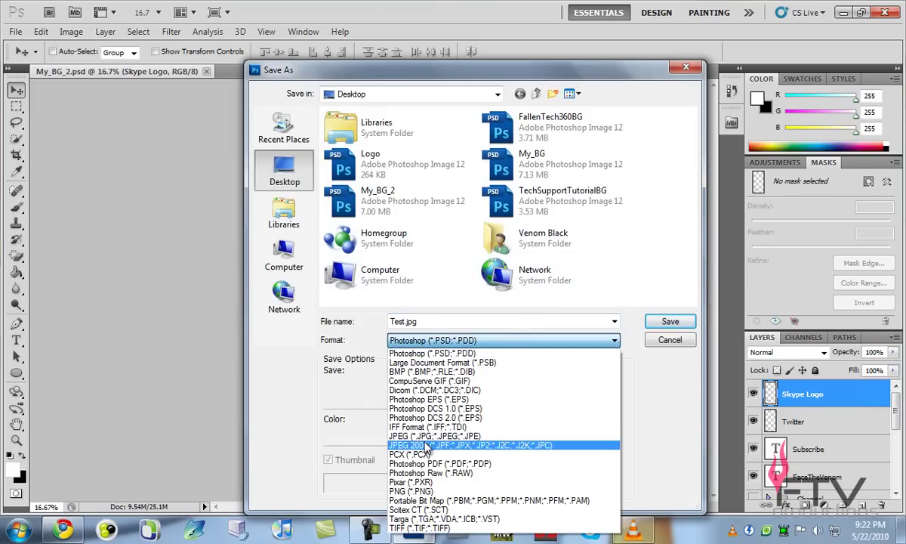
pyautogui.click(428, 437)
pyautogui.click(669, 321)
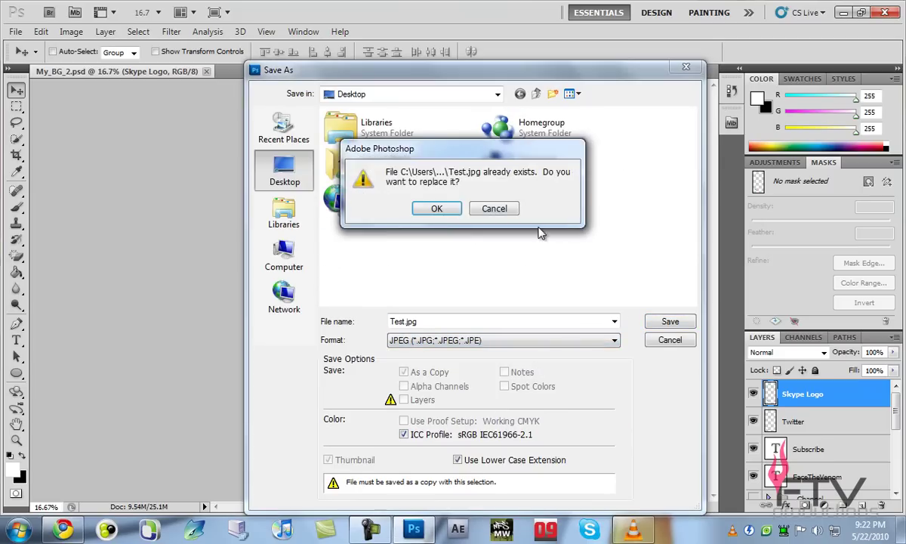
pyautogui.click(457, 211)
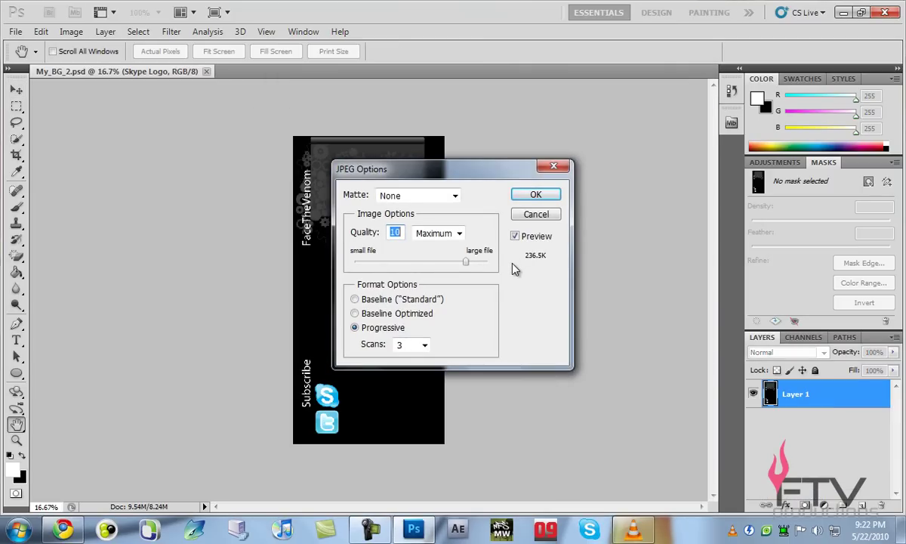
pyautogui.write('11')
# Finish the quality-11 save and check Test.jpg's new 249 KB size in Properties.
pyautogui.click(532, 197)
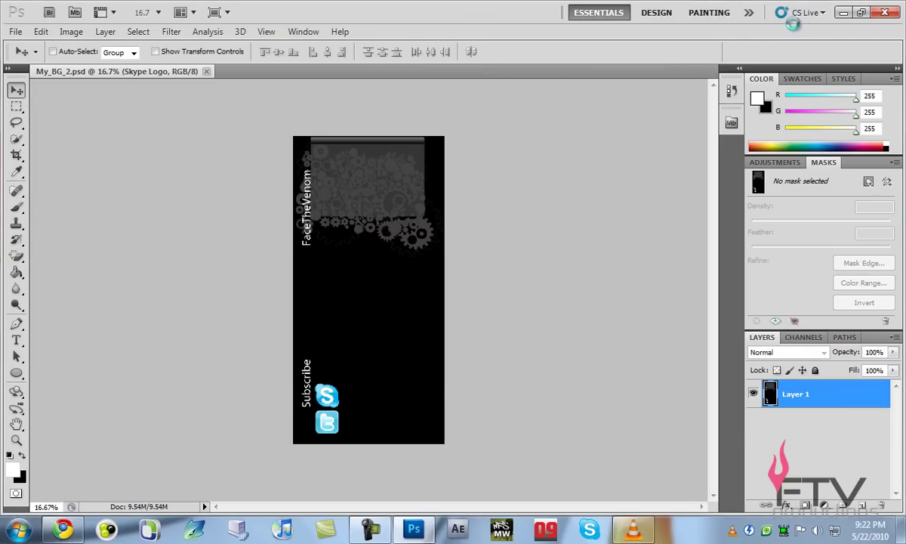
pyautogui.click(843, 13)
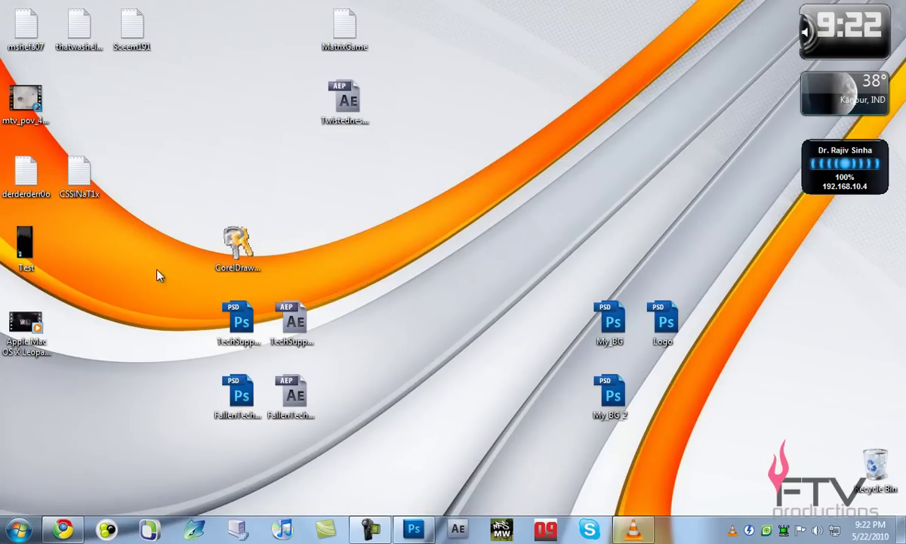
pyautogui.rightClick(28, 252)
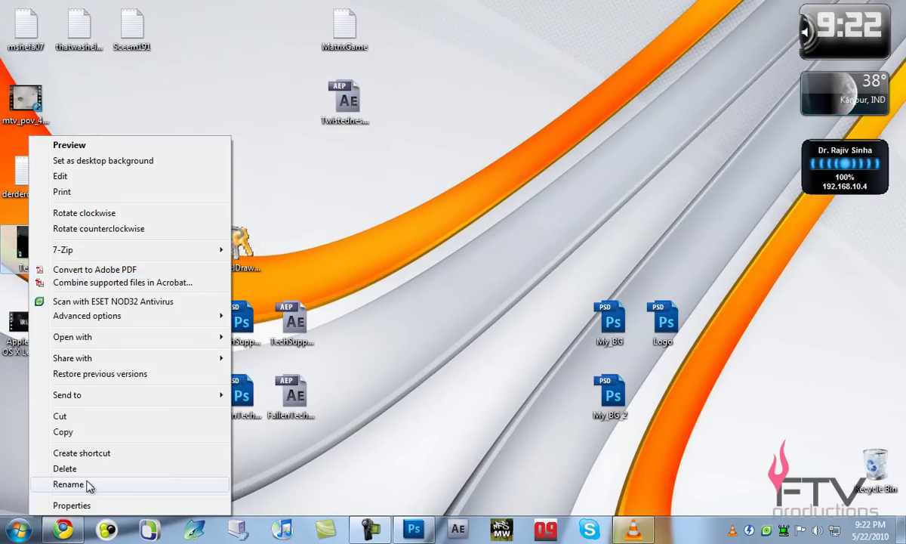
pyautogui.click(89, 517)
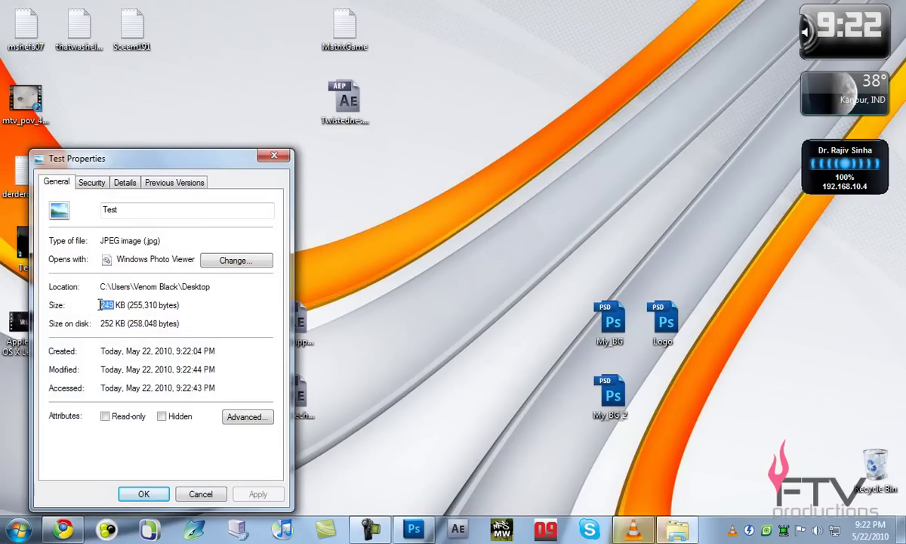
pyautogui.click(273, 154)
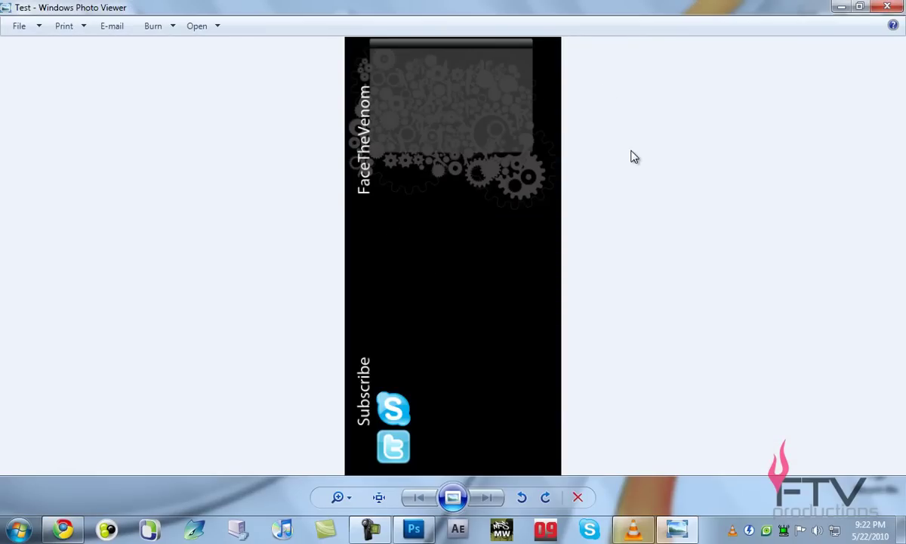
pyautogui.click(887, 7)
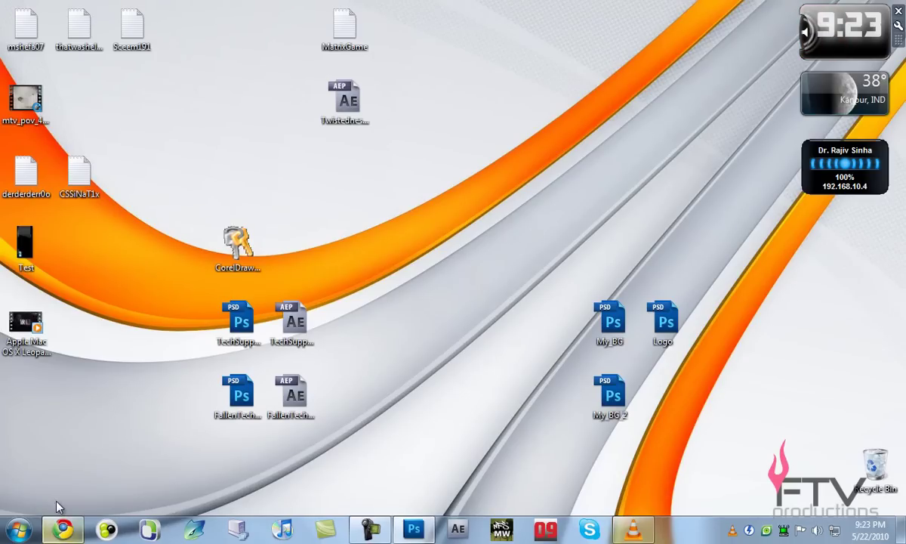
pyautogui.click(61, 532)
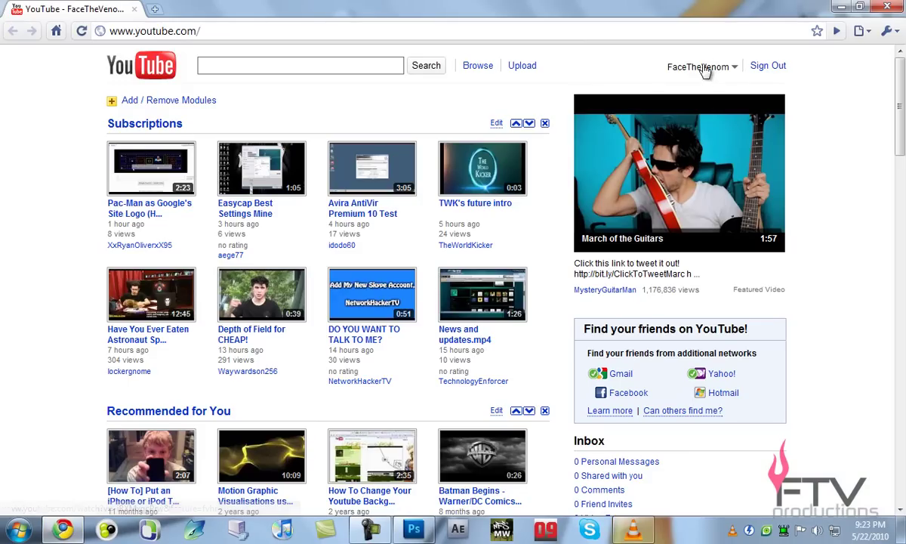
pyautogui.click(702, 66)
pyautogui.click(647, 86)
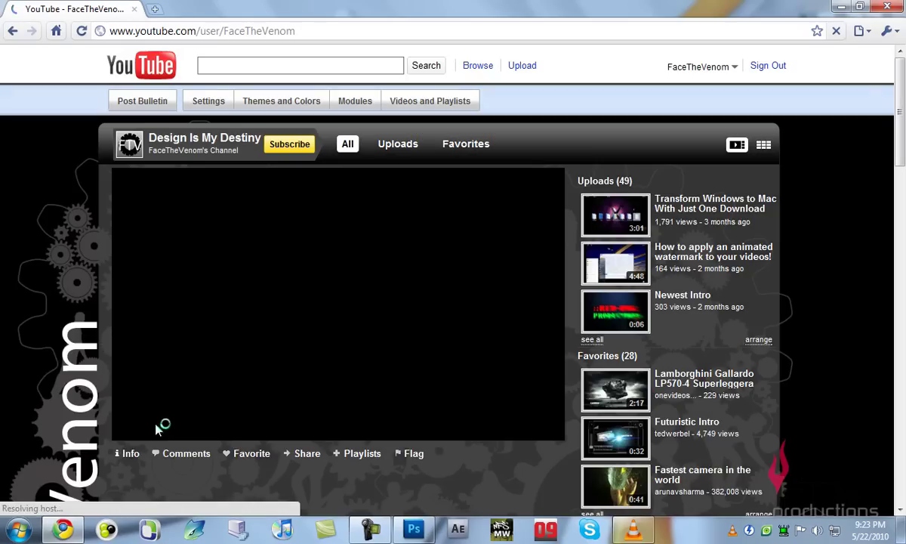
pyautogui.click(129, 452)
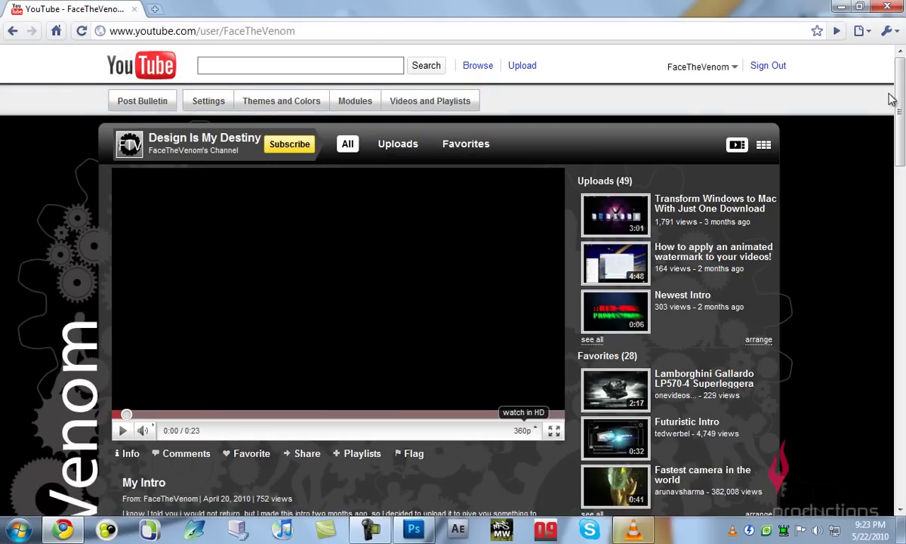
pyautogui.moveTo(903, 96); pyautogui.dragTo(902, 207)
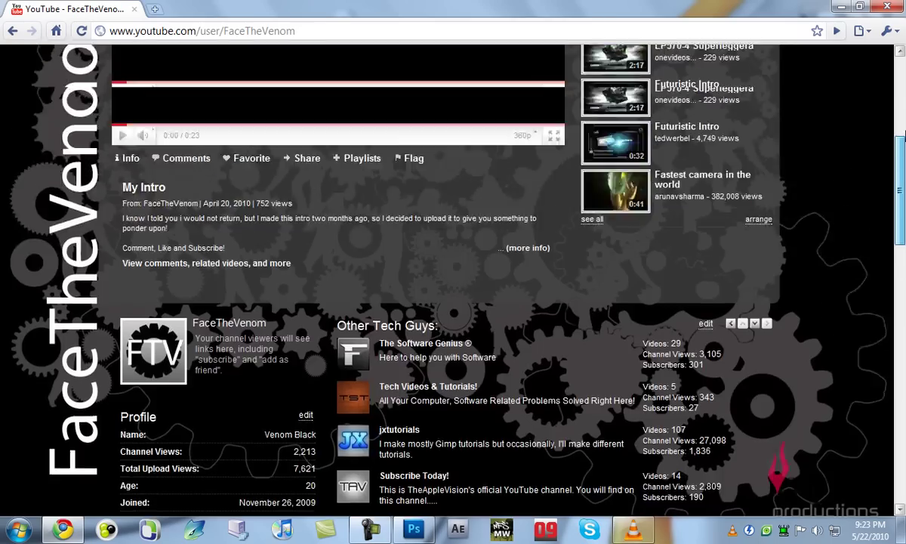
pyautogui.moveTo(902, 206); pyautogui.dragTo(901, 111)
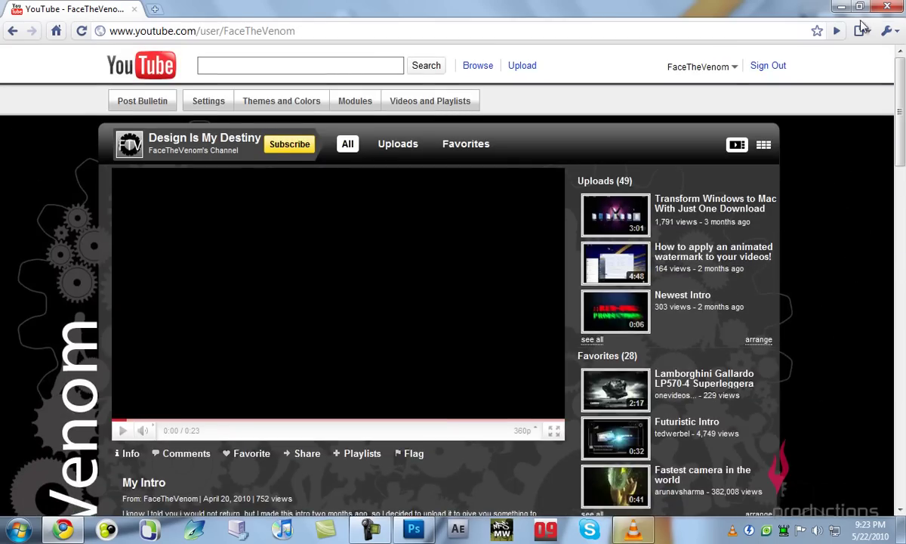
pyautogui.click(841, 6)
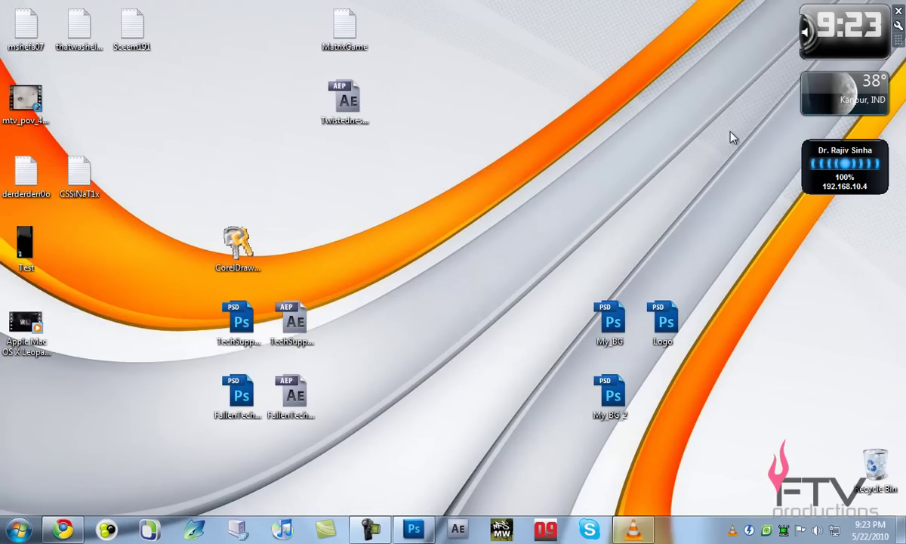
# Restore the Photoshop window with the My_BG_2 banner from the taskbar.
pyautogui.click(413, 529)
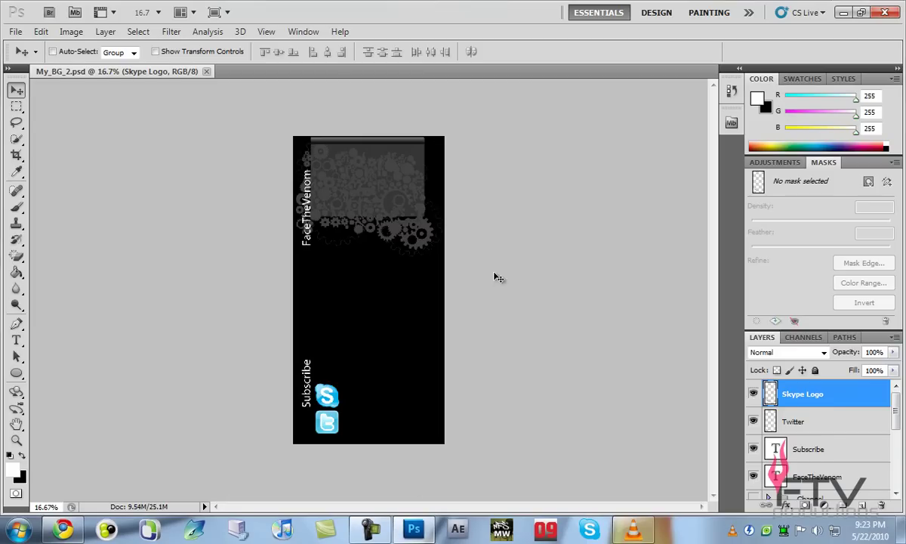